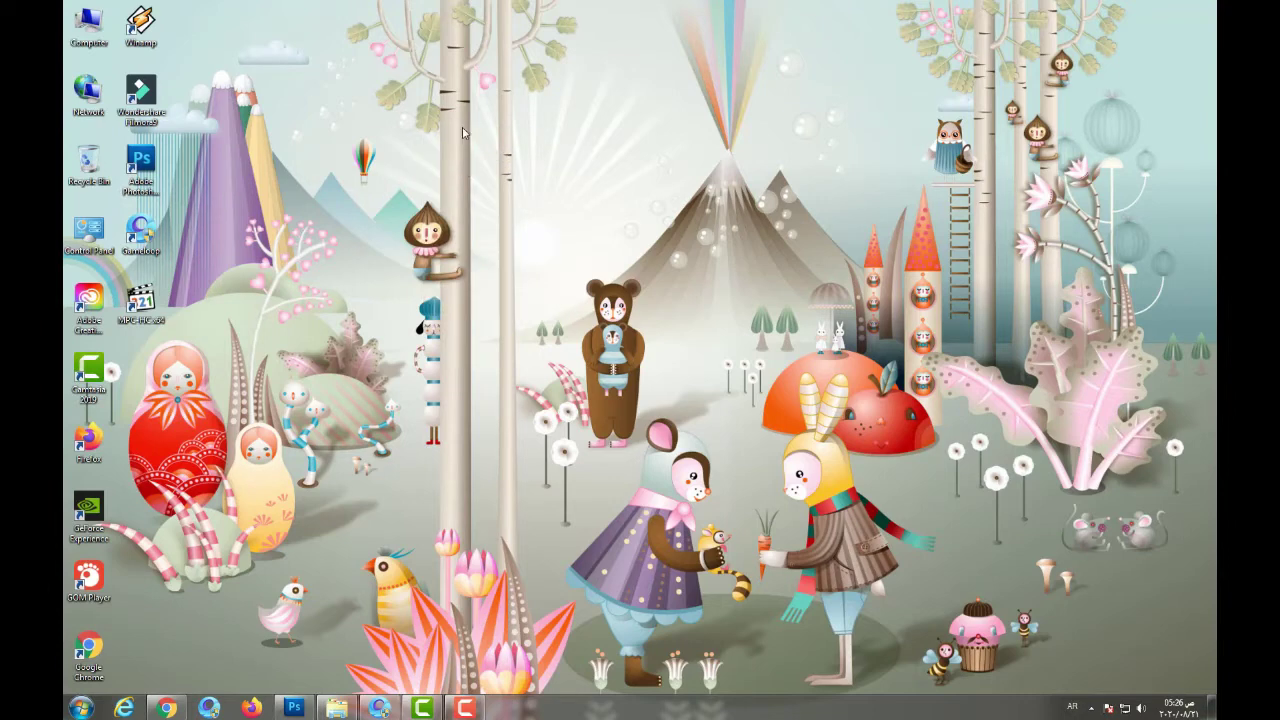
right_click(418, 36)
right_click(455, 70)
left_click(492, 107)
right_click(492, 102)
left_click(525, 140)
left_click(1091, 708)
left_click(1091, 708)
right_click(380, 50)
left_click(457, 134)
right_click(462, 130)
left_click(485, 172)
View the computer's drives in the file explorer and close the window
key("super+e")
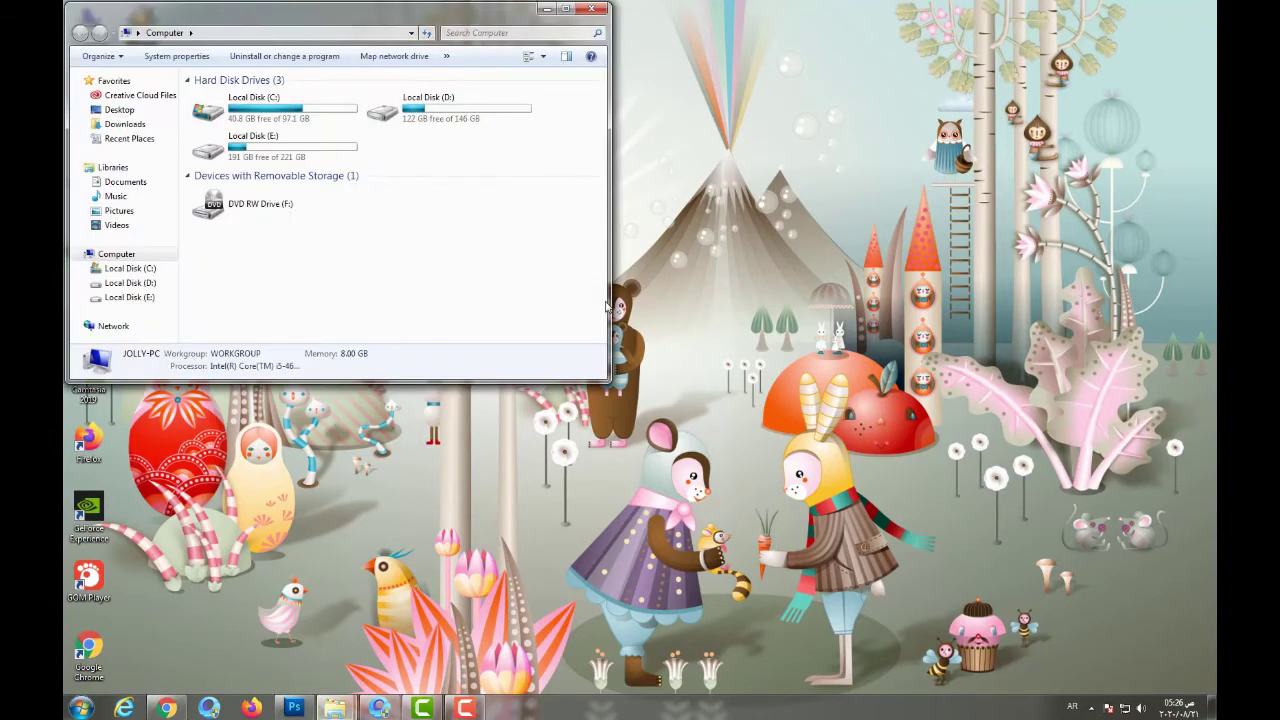
left_click(597, 10)
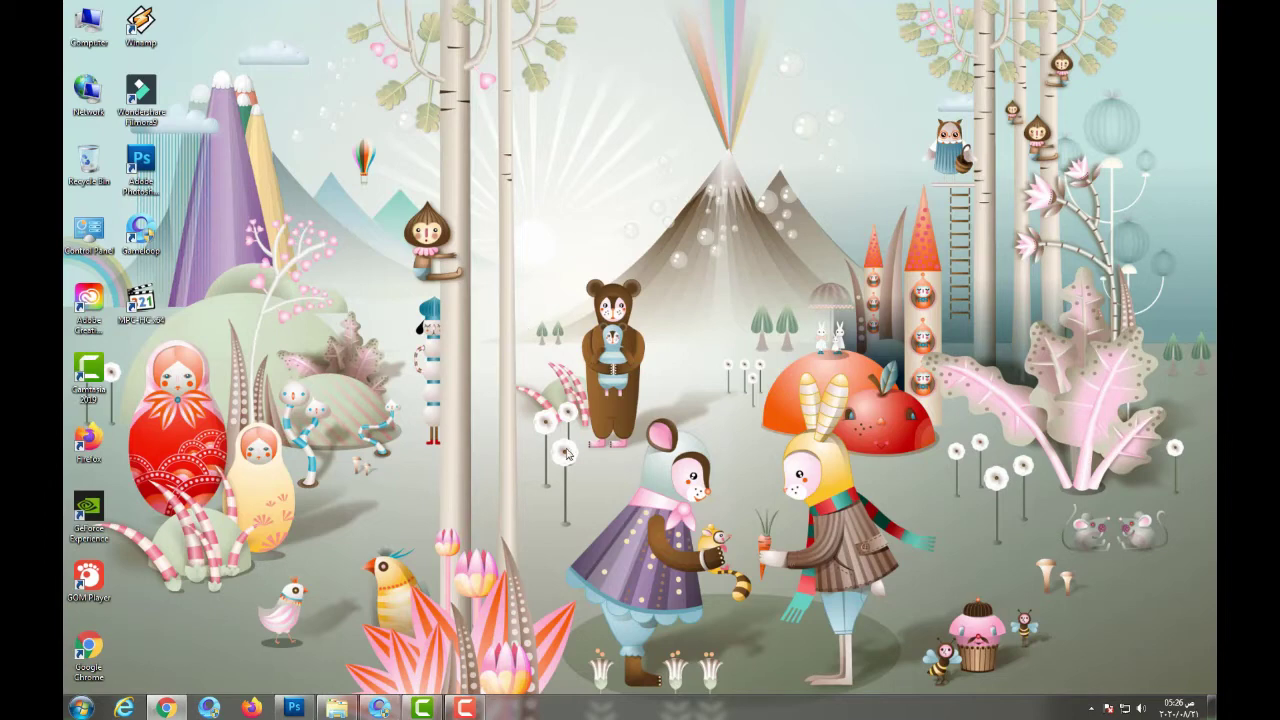
right_click(232, 60)
right_click(272, 100)
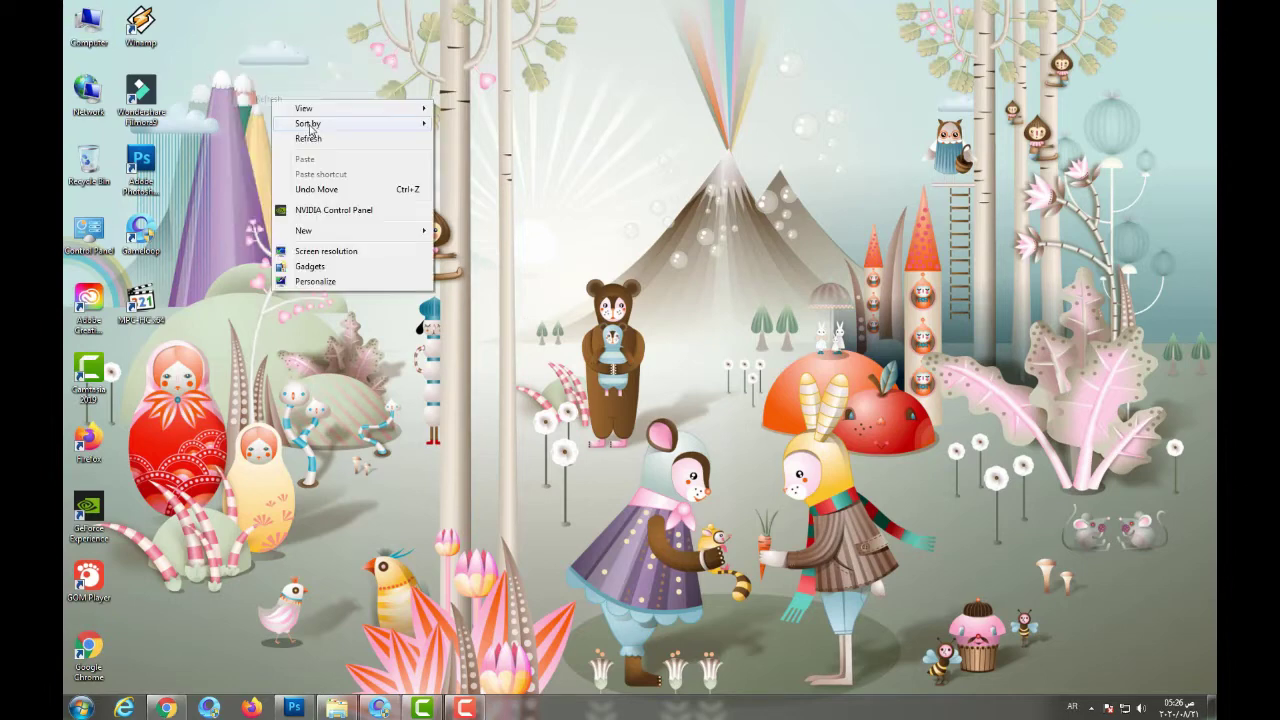
right_click(320, 128)
right_click(368, 170)
right_click(421, 209)
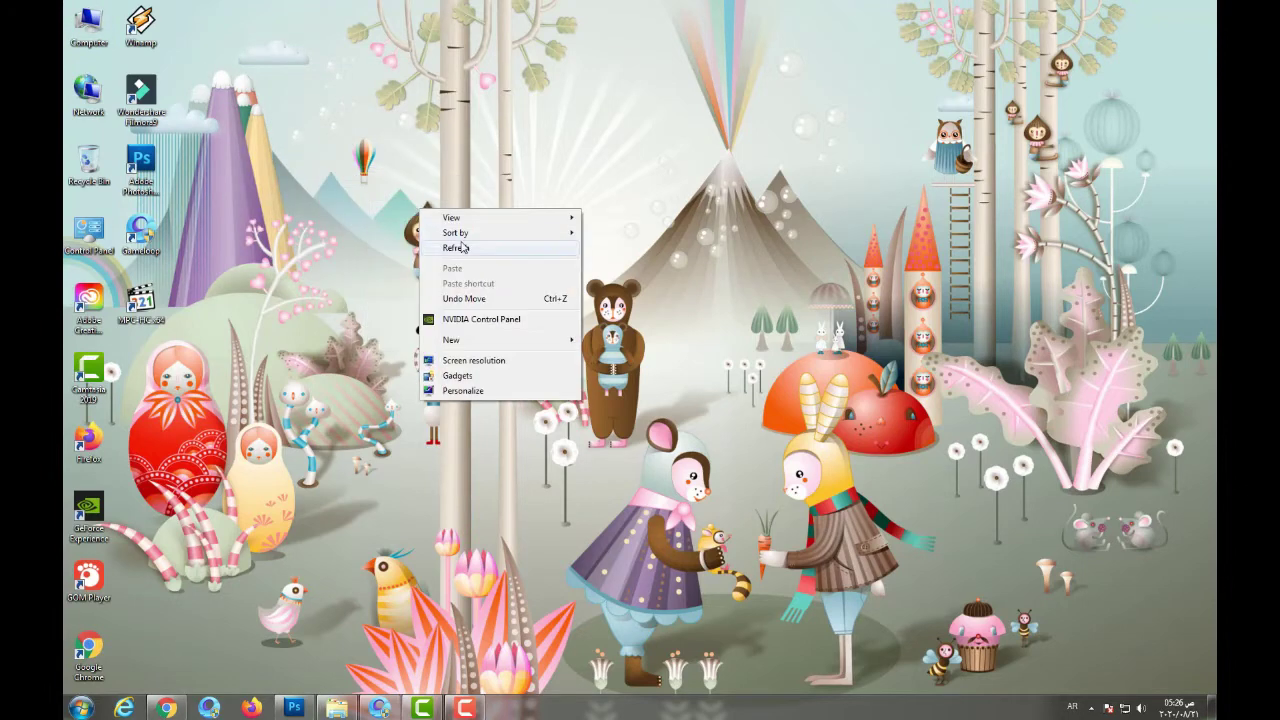
left_click(428, 246)
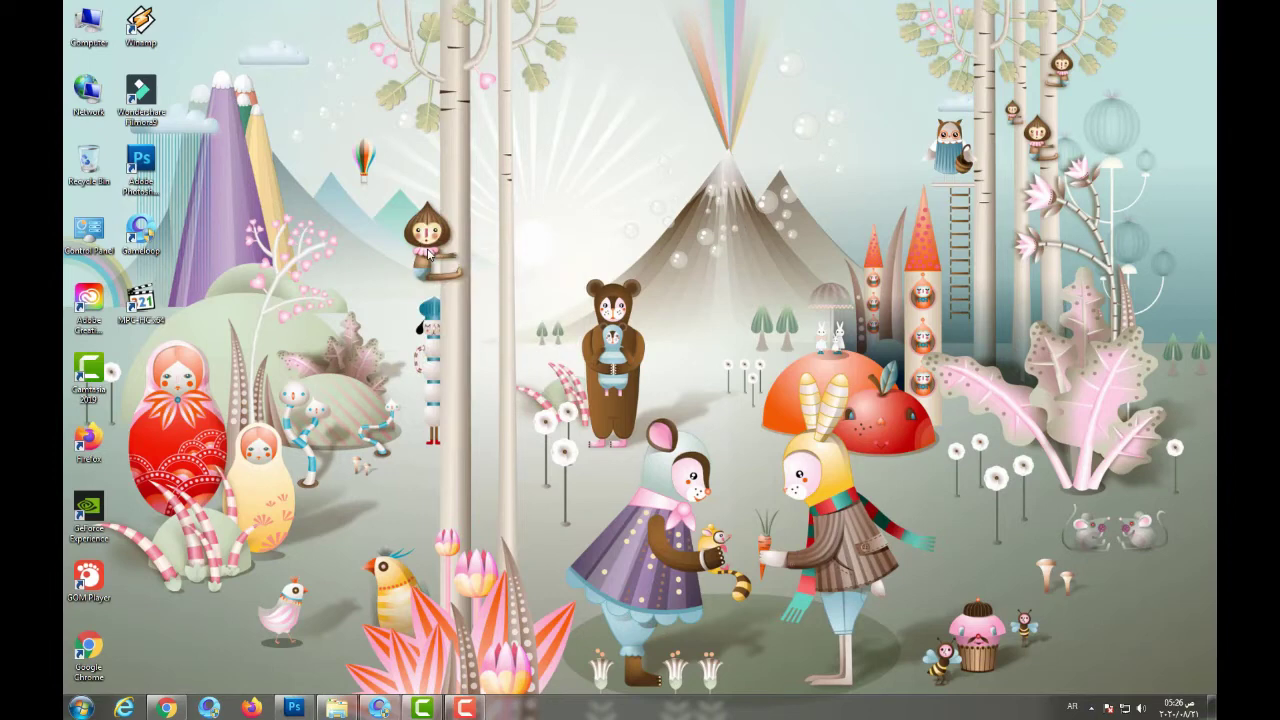
right_click(342, 134)
right_click(381, 151)
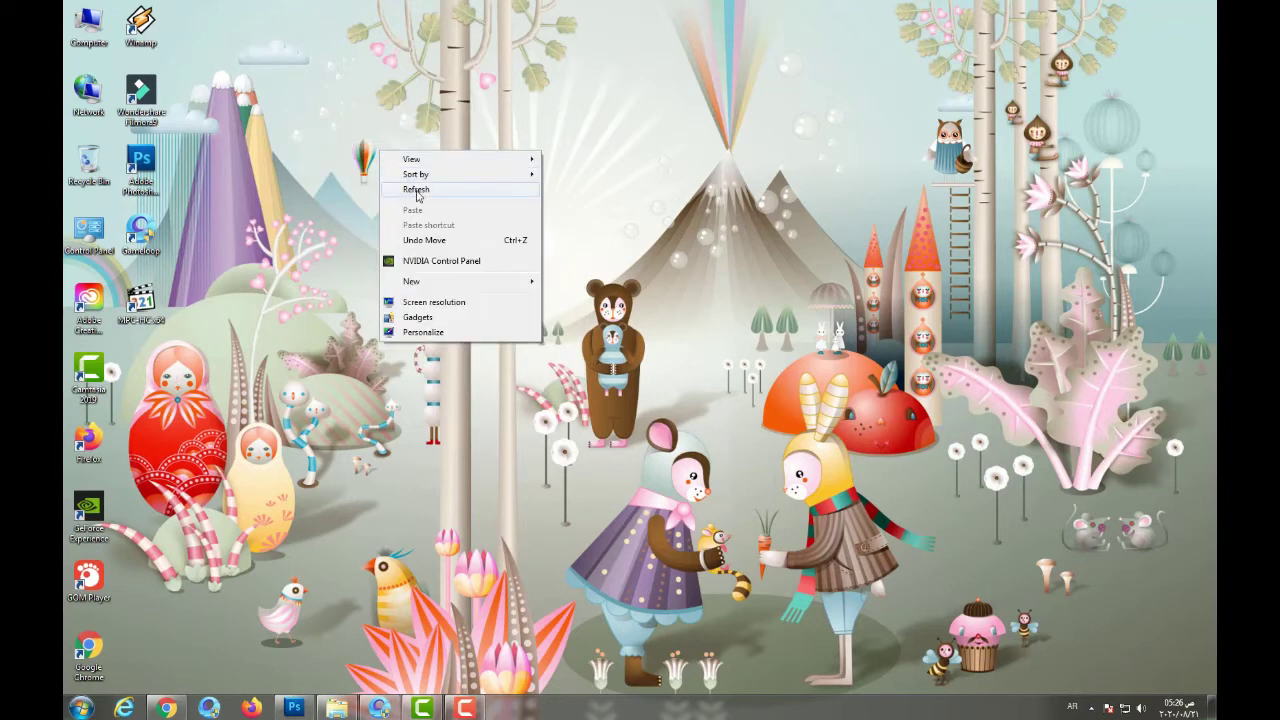
right_click(426, 187)
left_click(436, 228)
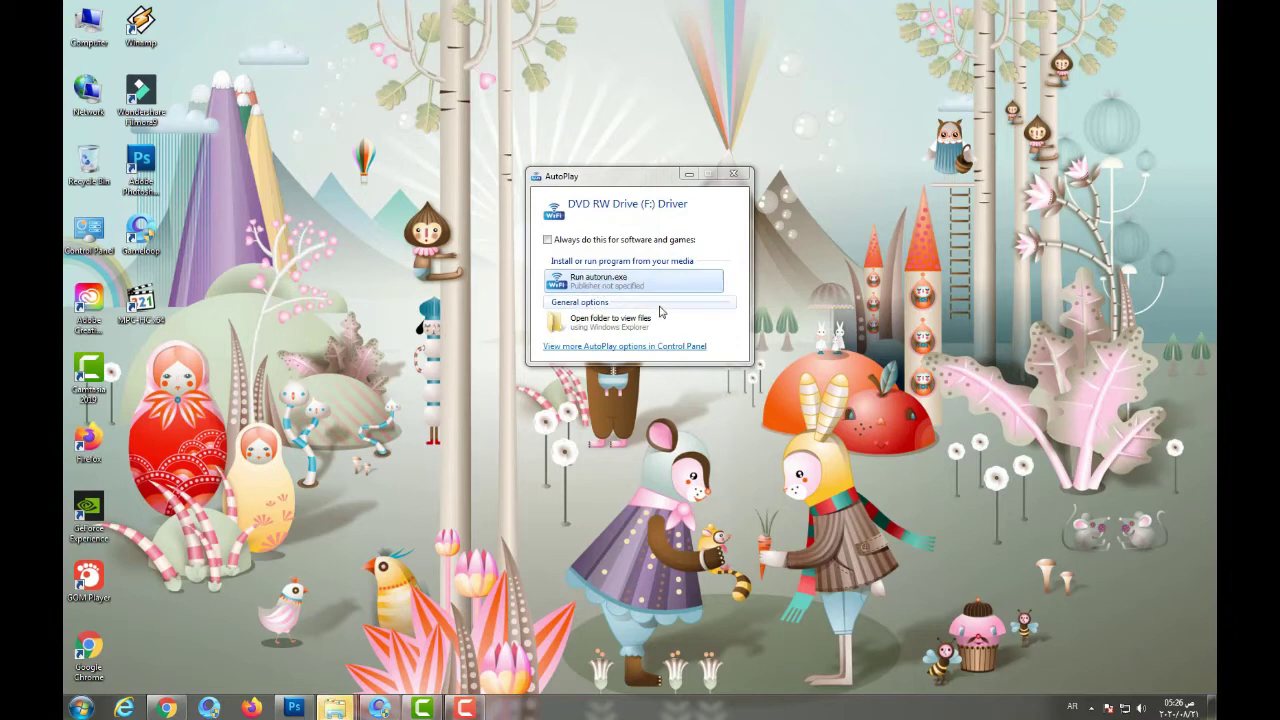
Run autorun.exe from the driver disc in DVD RW Drive (F:)
left_click(595, 284)
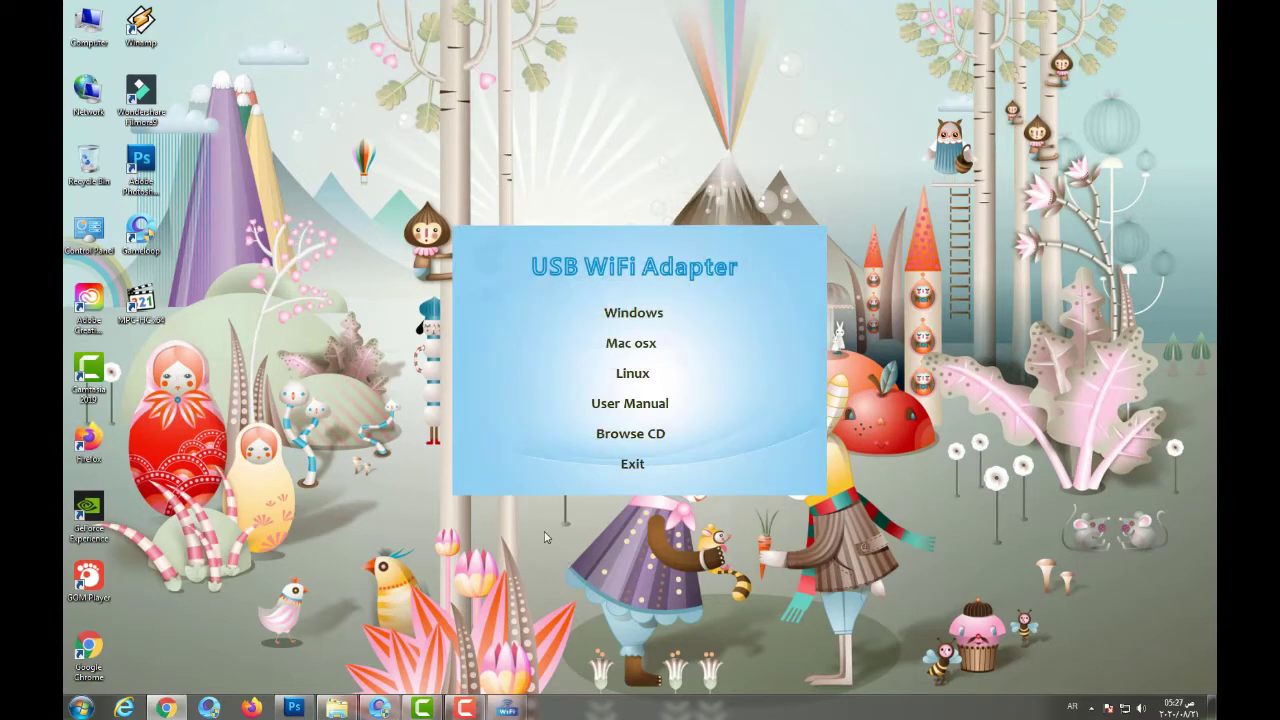
right_click(519, 10)
right_click(557, 42)
right_click(583, 87)
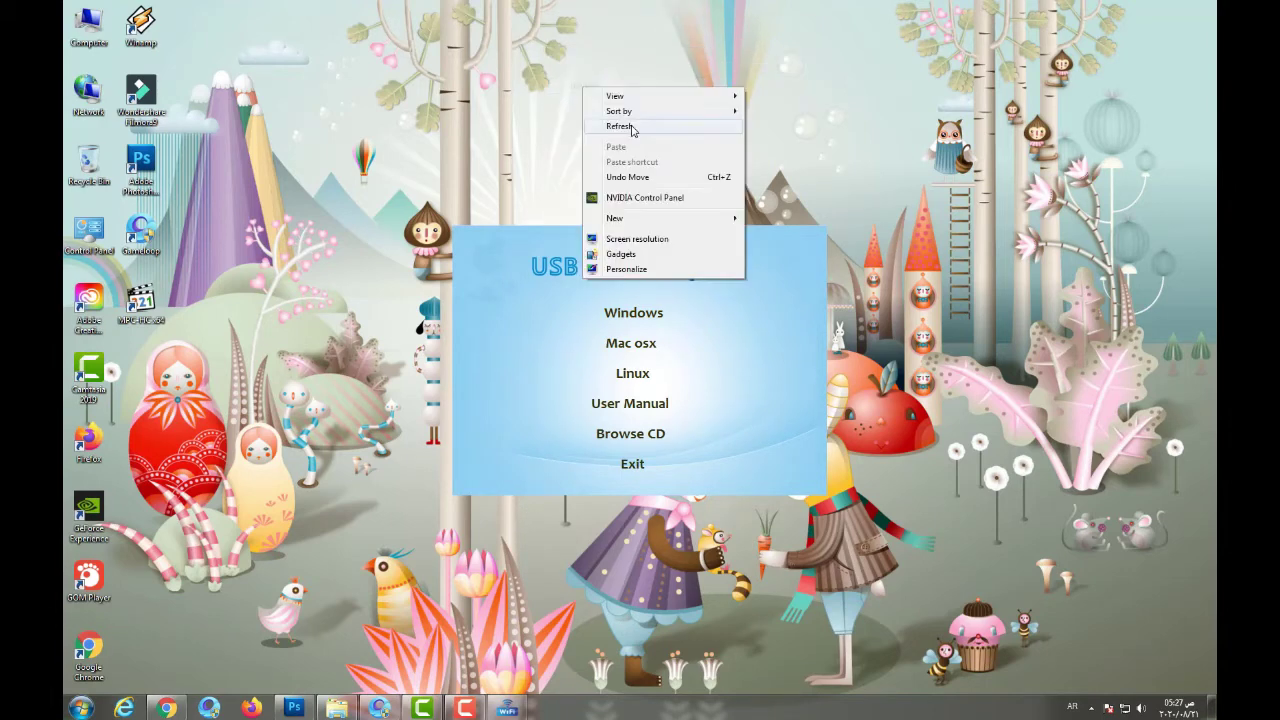
right_click(623, 151)
left_click(650, 190)
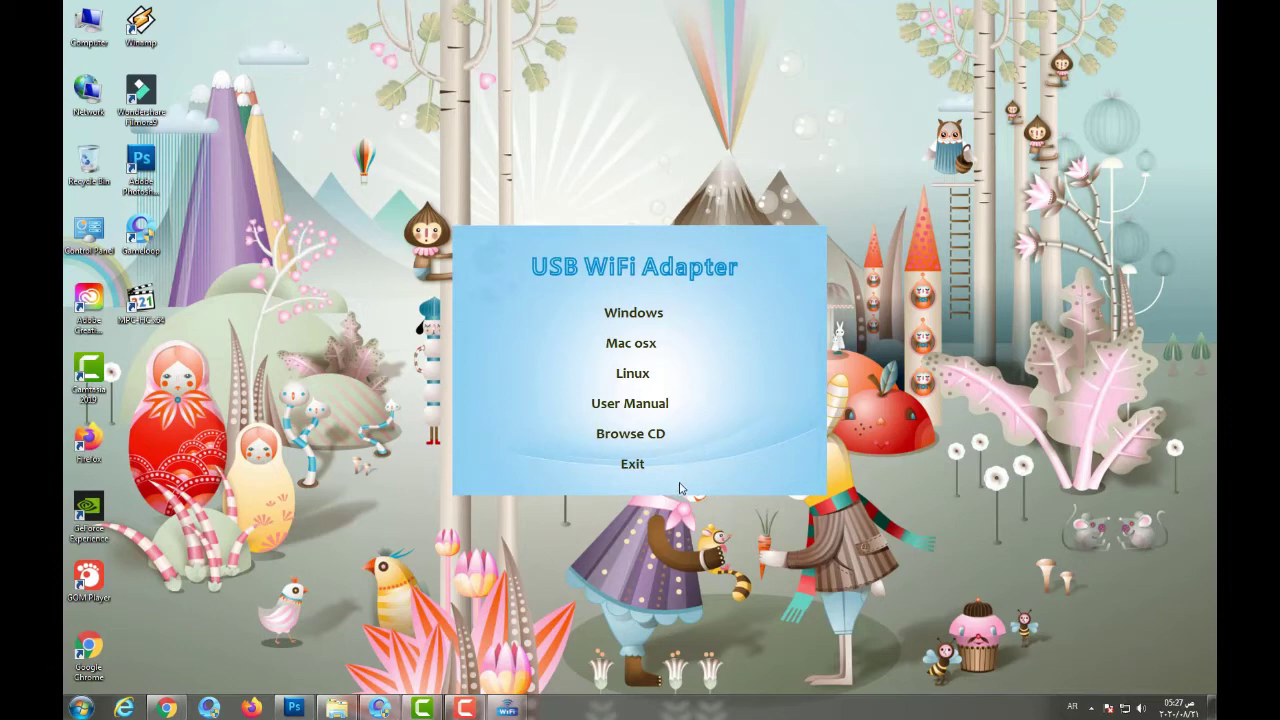
Start the Windows setup for the USB WiFi adapter and install the REALTEK USB Wireless LAN Driver
left_click(628, 314)
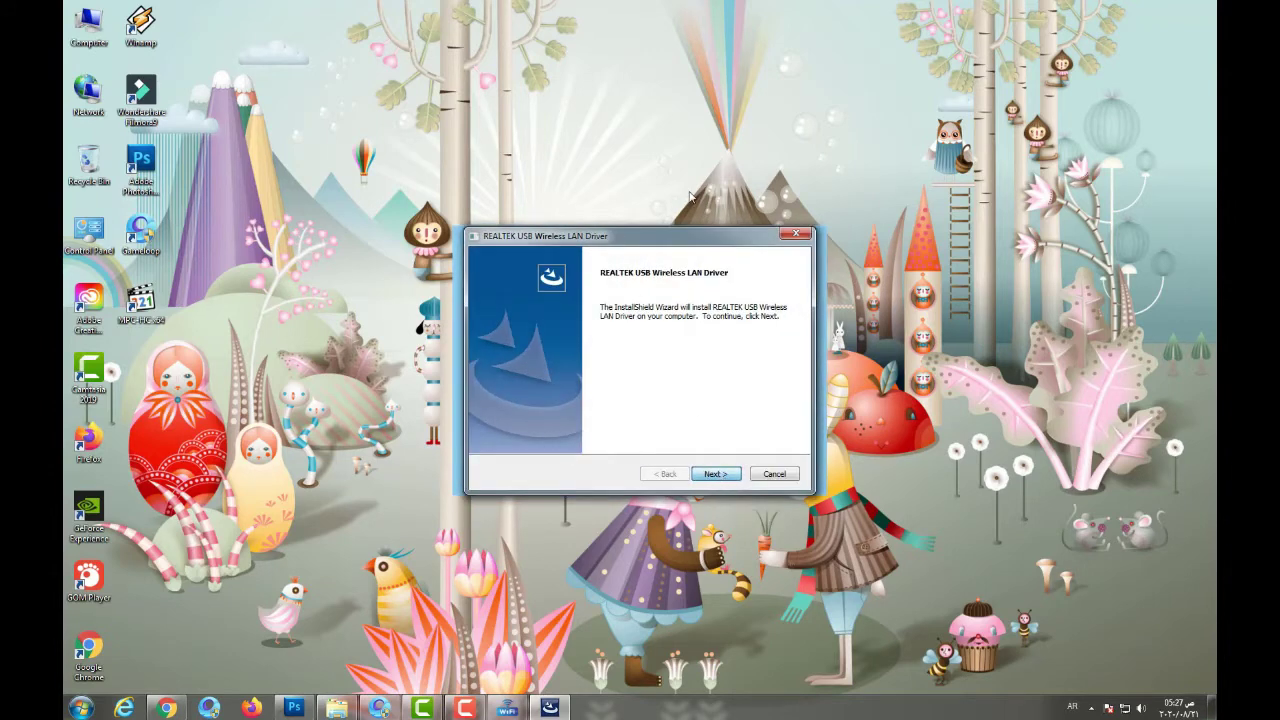
left_click(706, 476)
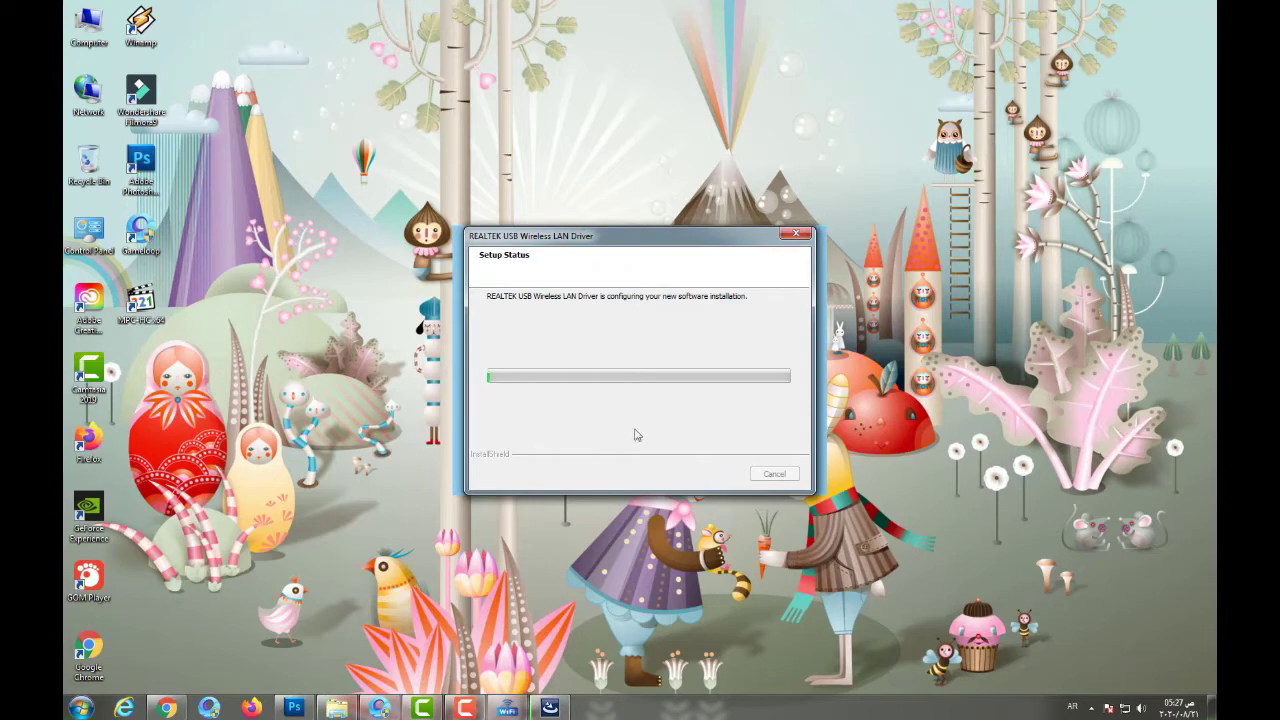
left_click_drag(628, 214, 714, 144)
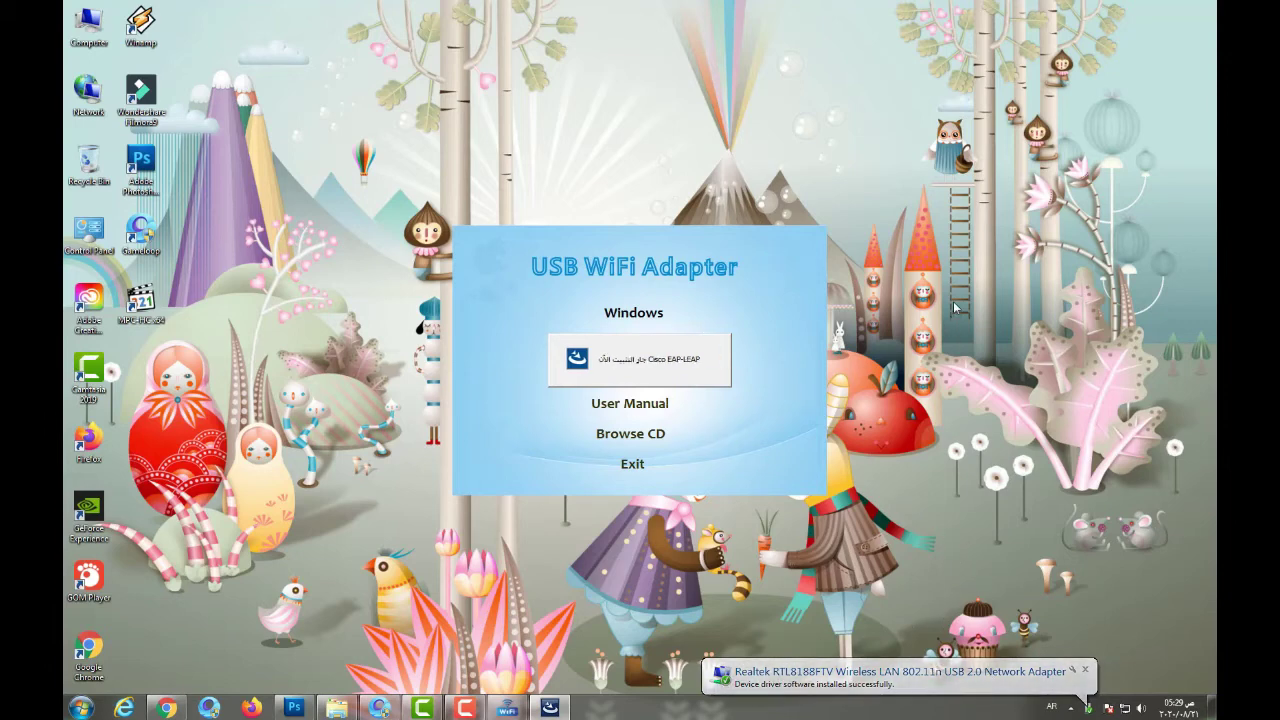
right_click(938, 97)
left_click(975, 133)
right_click(970, 136)
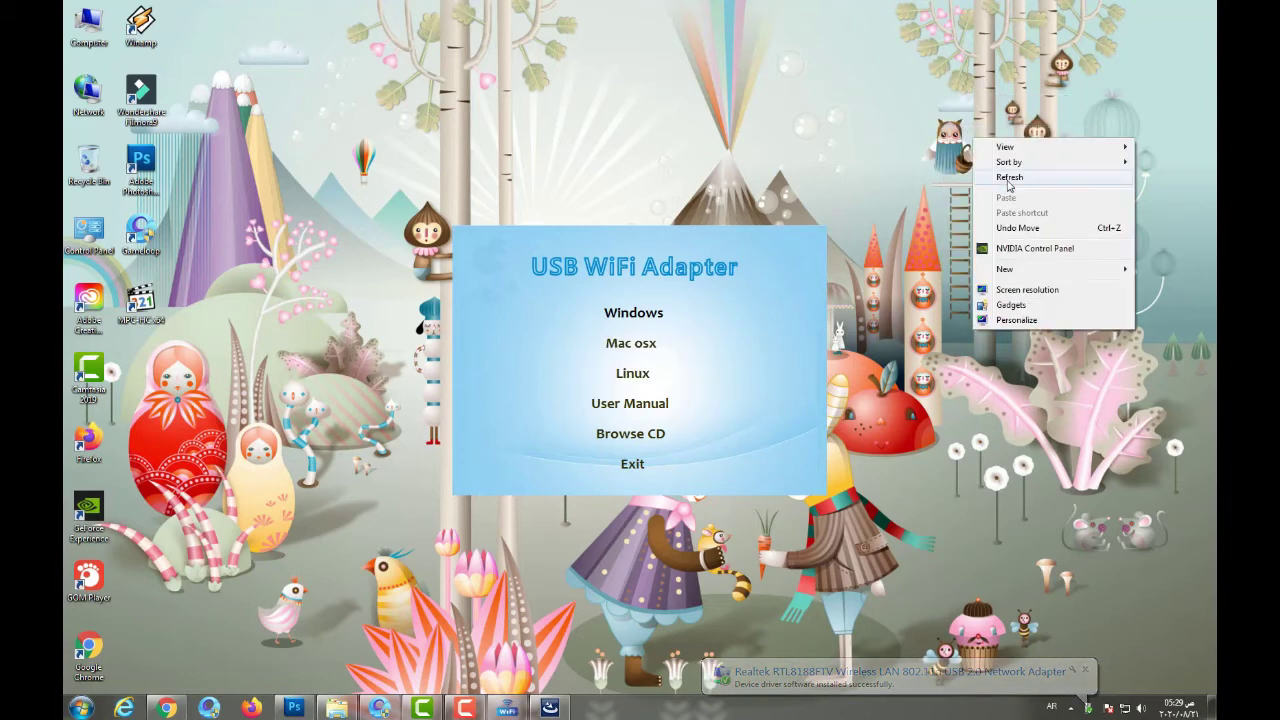
left_click(1009, 177)
right_click(1006, 178)
left_click(1045, 219)
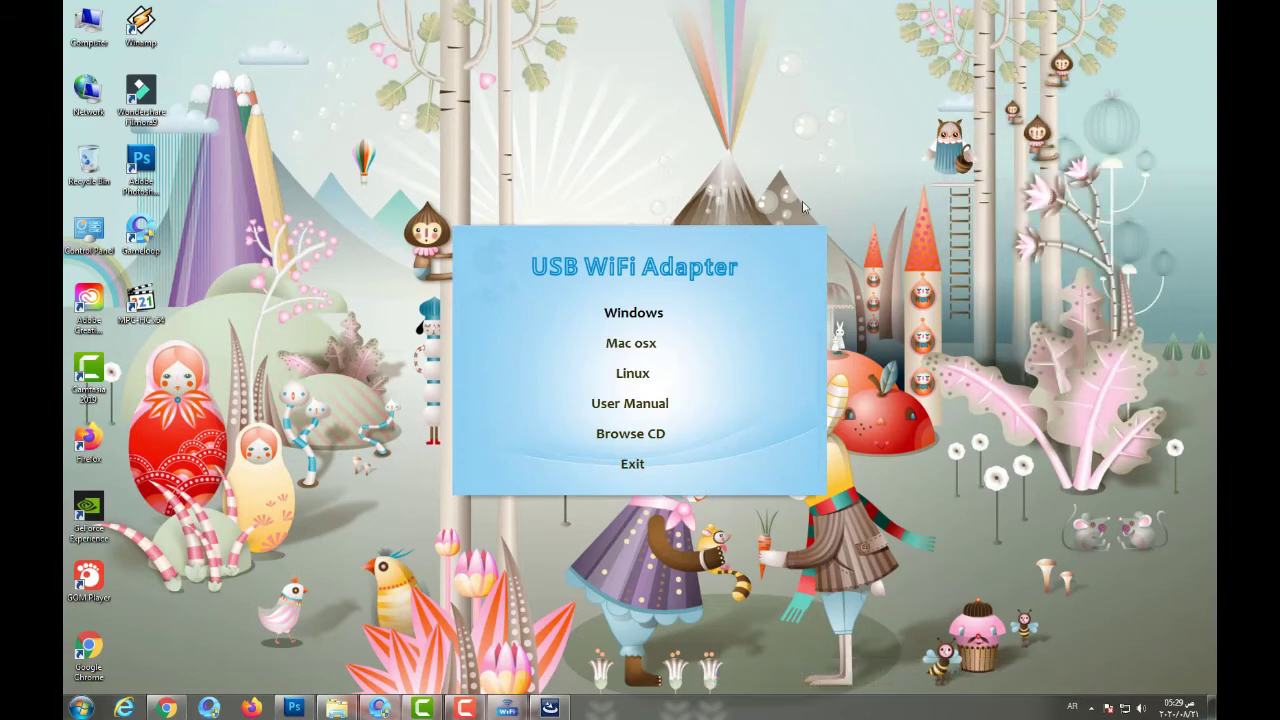
right_click(964, 146)
left_click(990, 180)
right_click(990, 180)
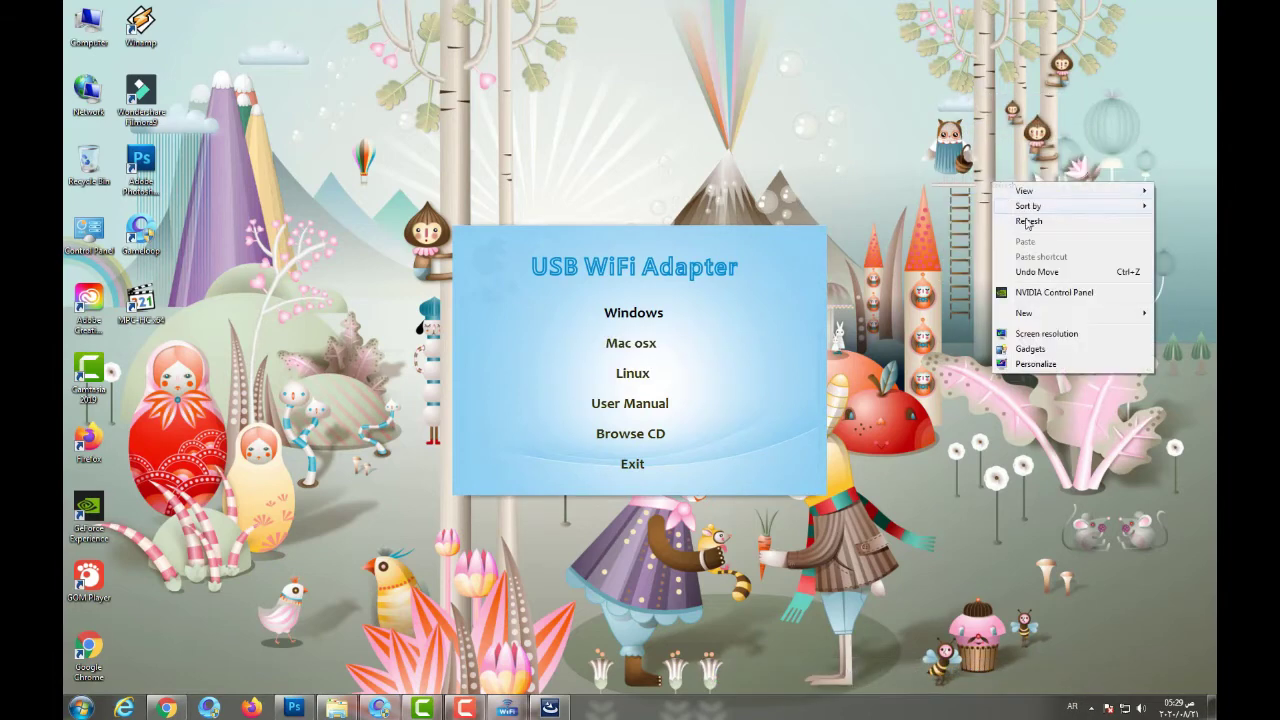
left_click(1032, 220)
right_click(1034, 224)
left_click(1069, 264)
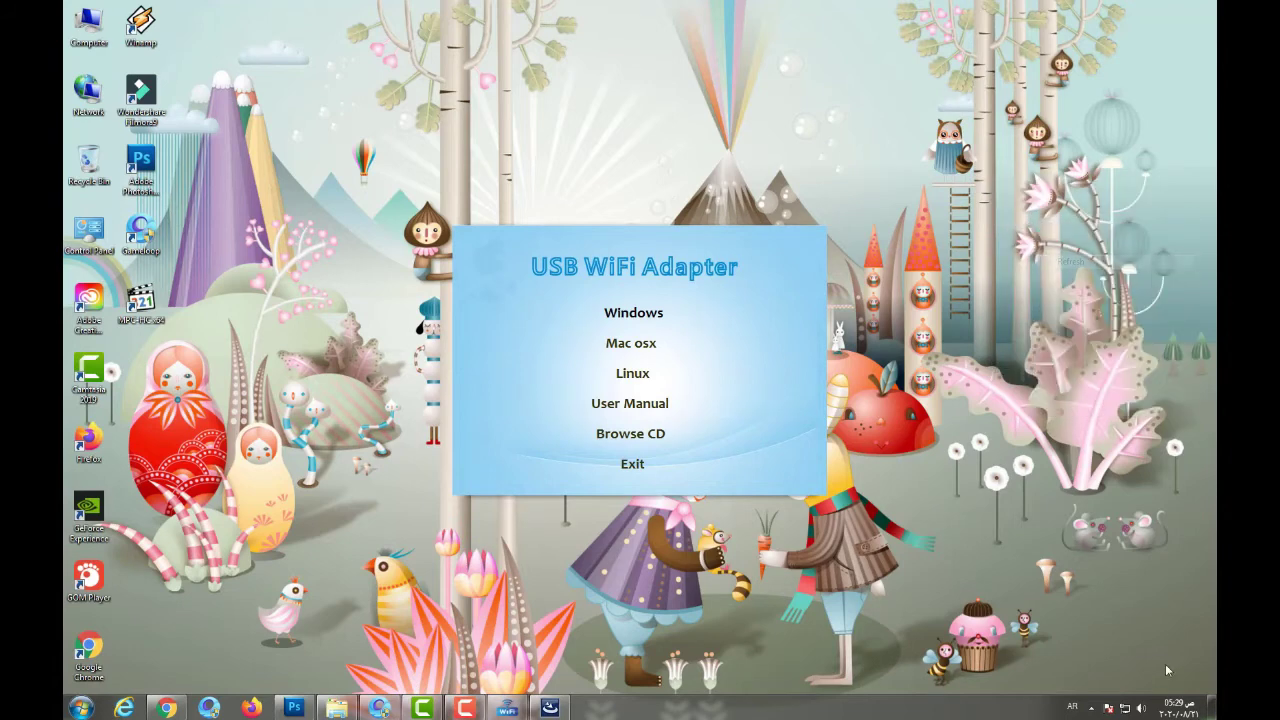
Examine the list of available wireless networks and the current network connection
left_click(1125, 709)
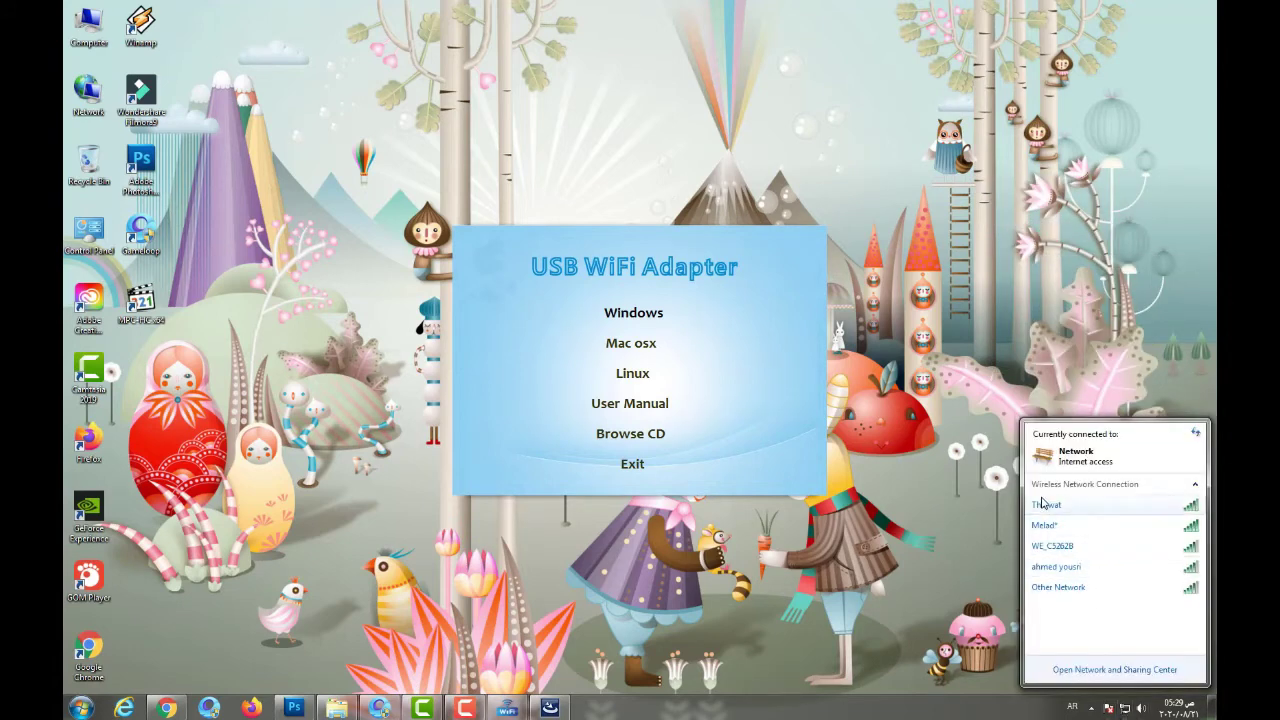
left_click(965, 581)
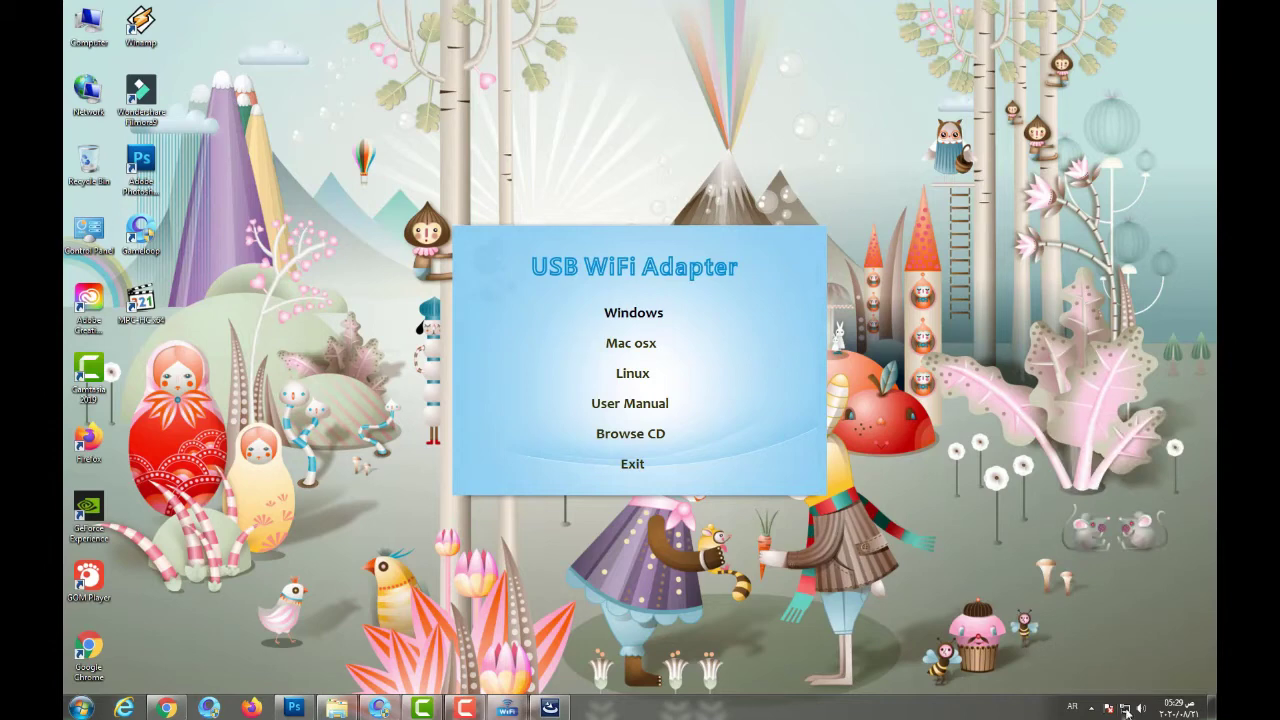
left_click(1127, 710)
left_click(1007, 623)
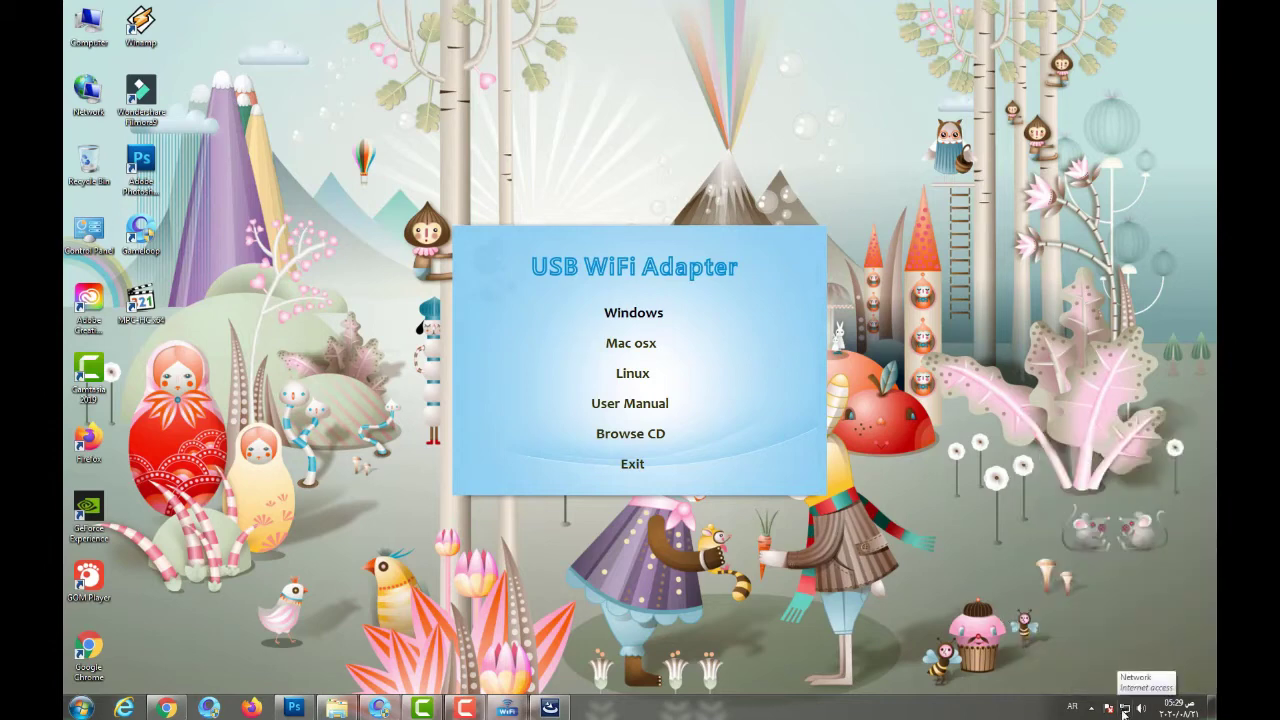
left_click(1124, 710)
left_click(965, 580)
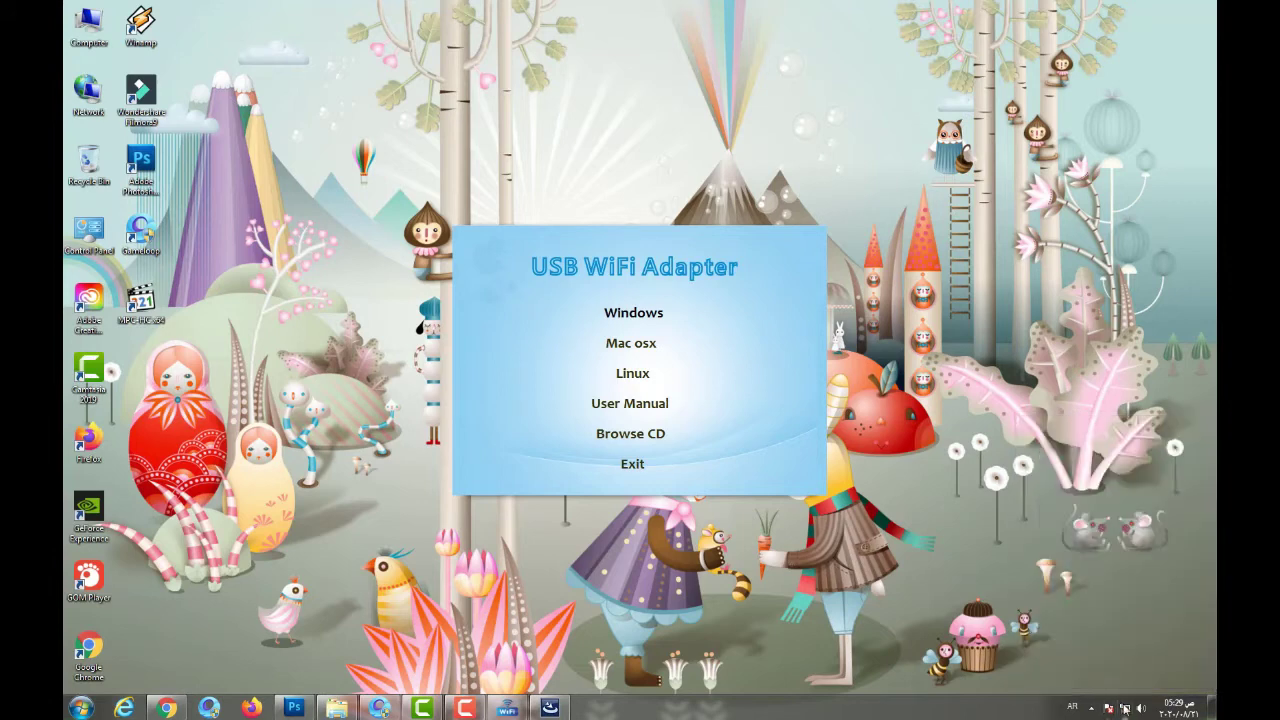
left_click(1124, 710)
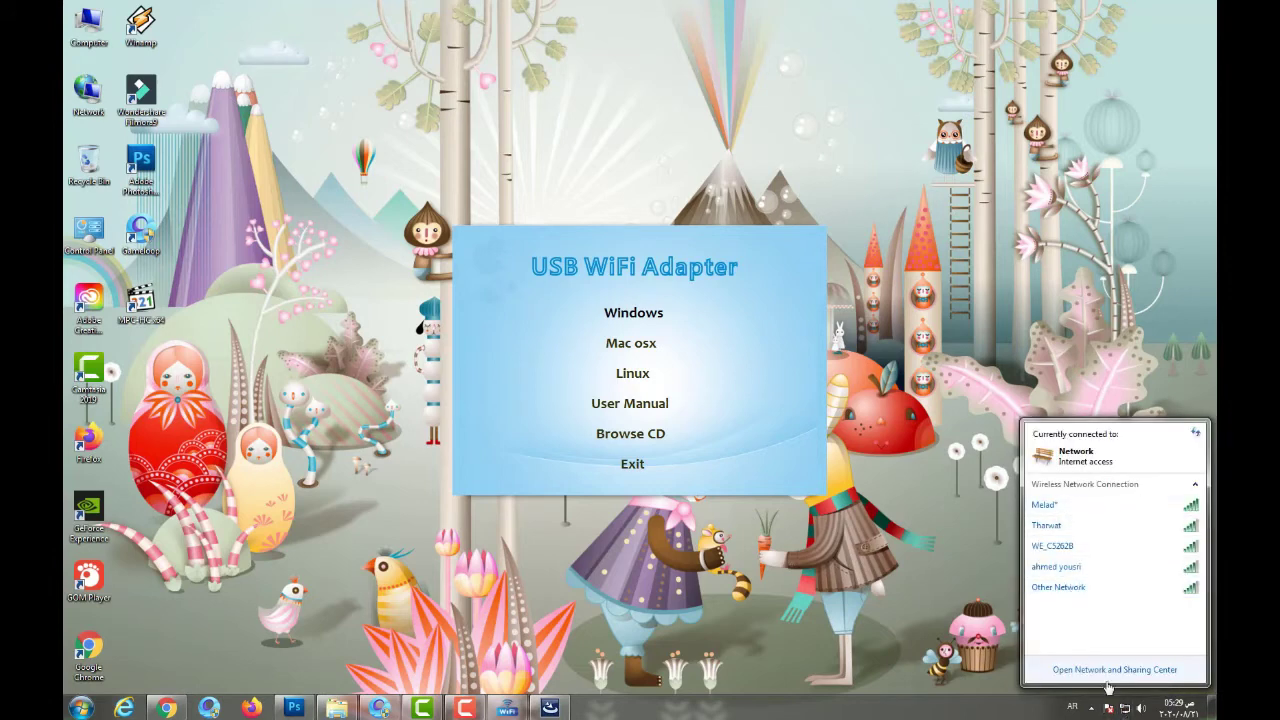
right_click(944, 184)
left_click(962, 219)
right_click(1029, 251)
right_click(1036, 311)
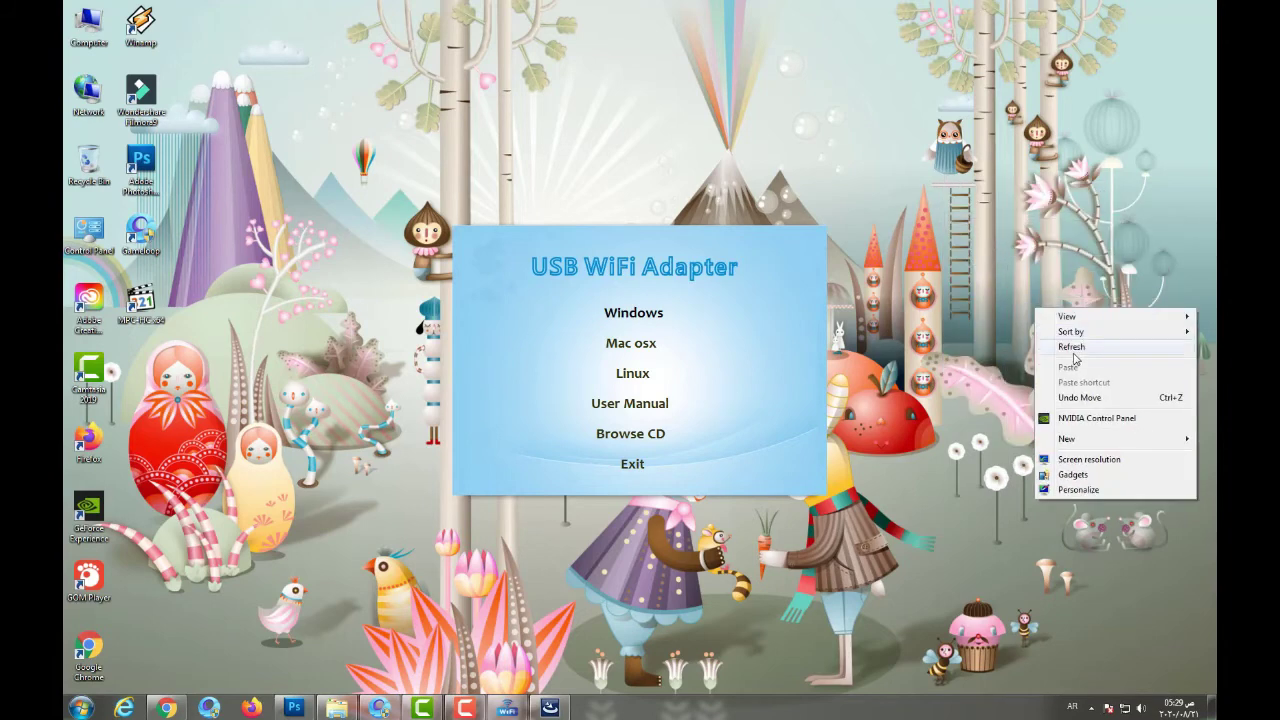
left_click(1073, 347)
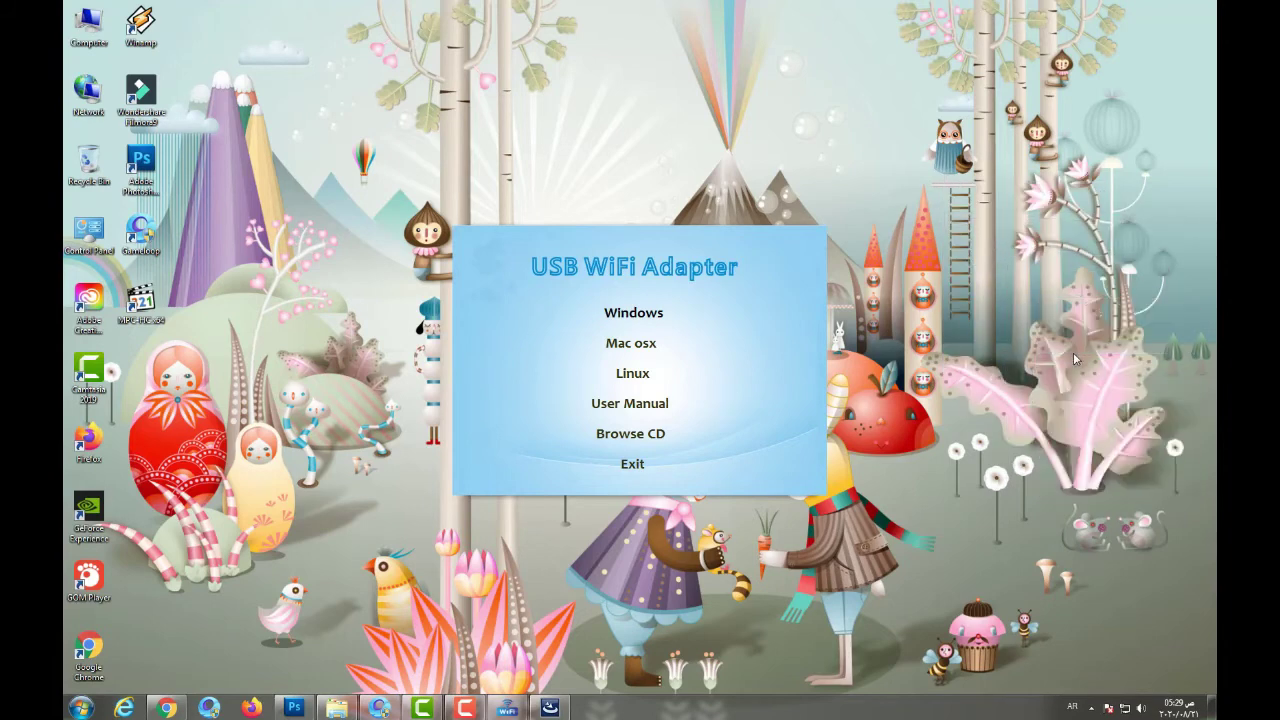